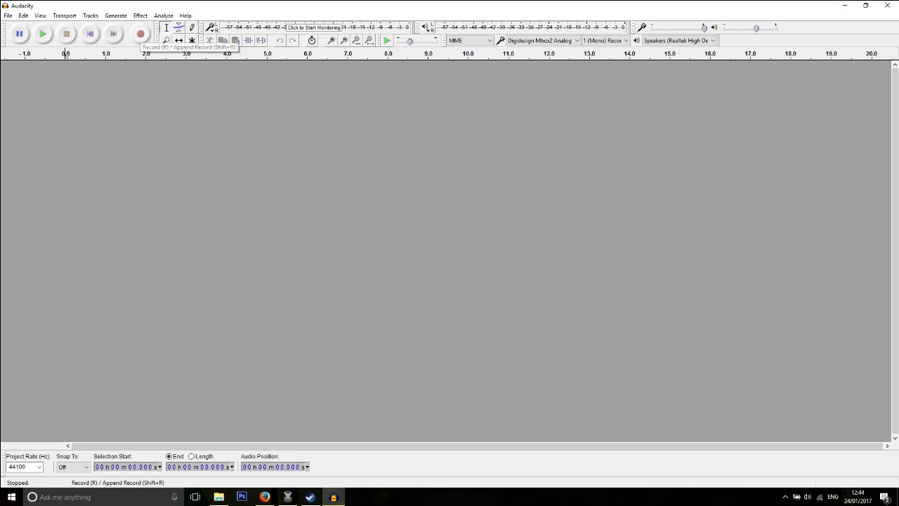
Record a spoken voice take about 15 seconds long on a new mono track
{"action": "left_click", "coordinate": [140, 34]}
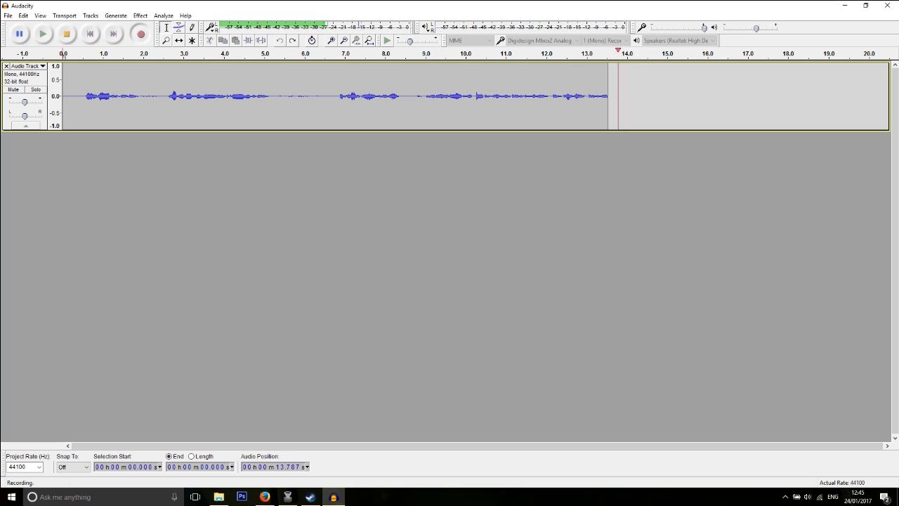
{"action": "key", "text": "space"}
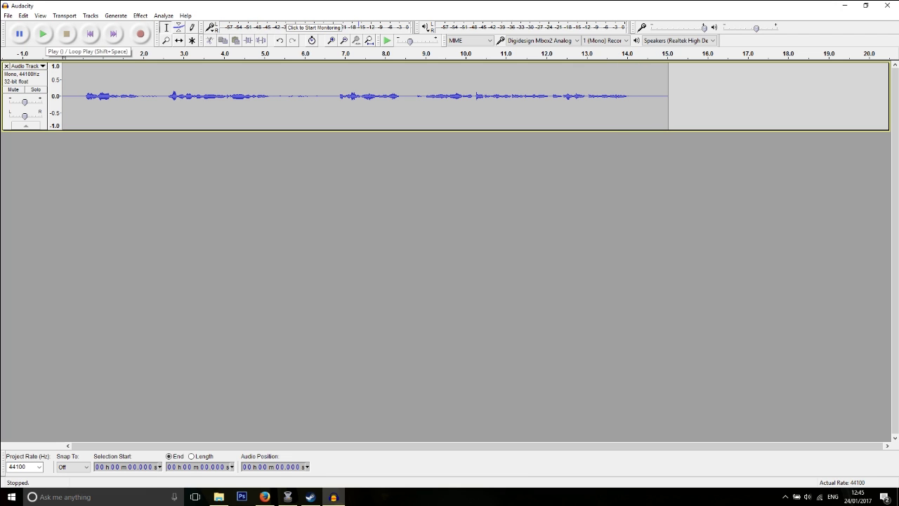
Play back short parts of the recording from about 0.5 s and from about 6.9 s
{"action": "left_click", "coordinate": [82, 95]}
{"action": "key", "text": "space"}
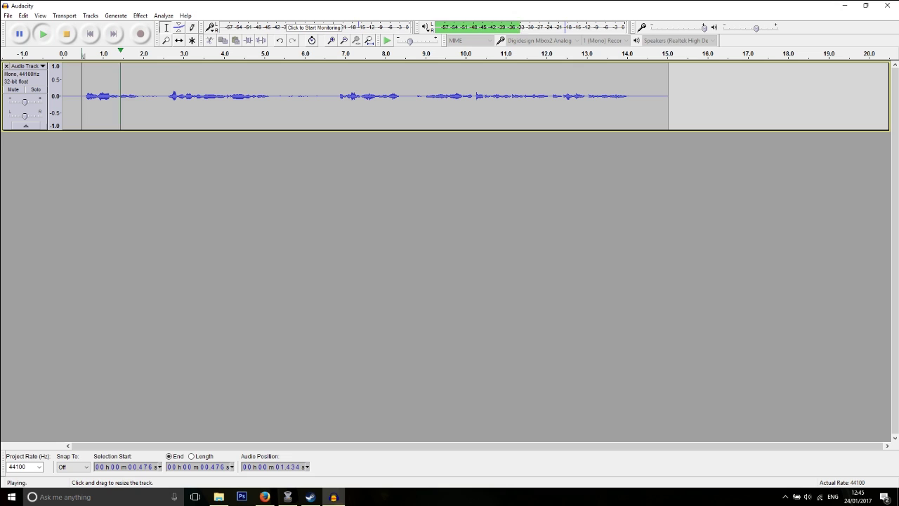
{"action": "key", "text": "space"}
{"action": "left_click", "coordinate": [341, 94]}
{"action": "key", "text": "space"}
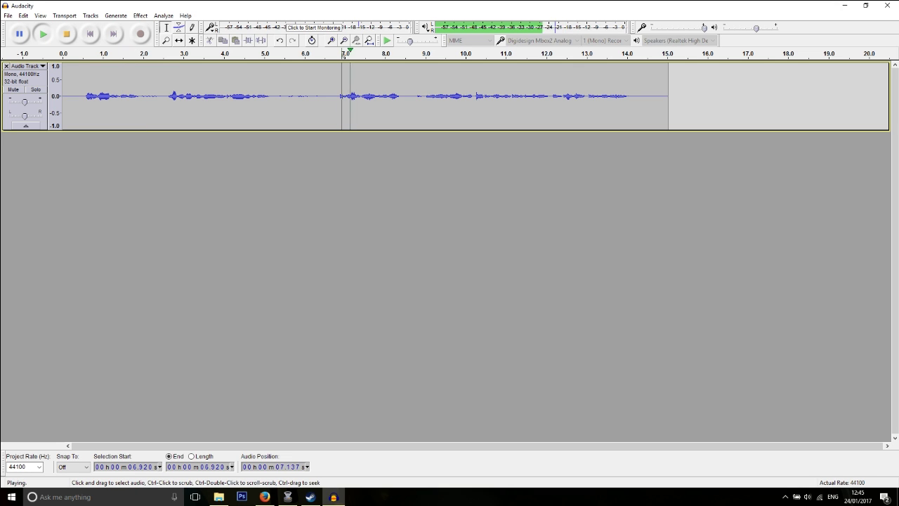
{"action": "key", "text": "space"}
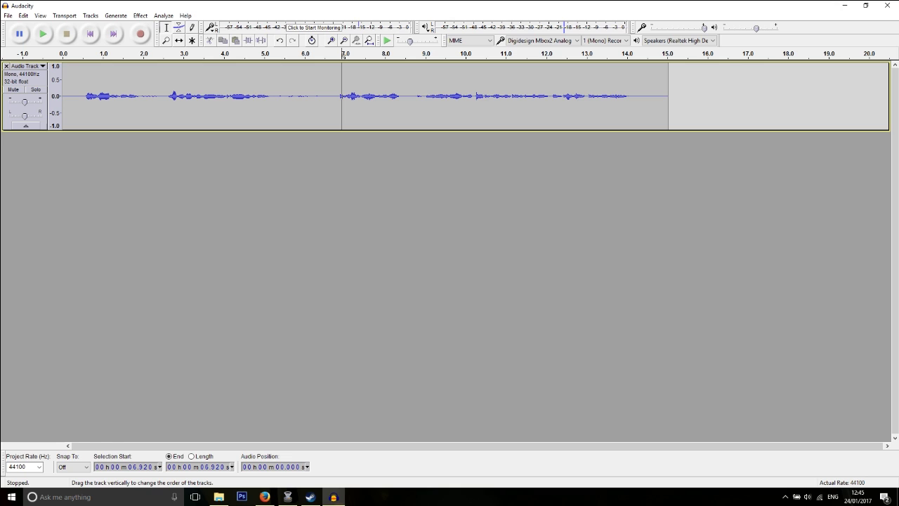
Duplicate the whole recording onto additional tracks and delete the surplus bottom copy to keep three identical tracks
{"action": "key", "text": "ctrl+a"}
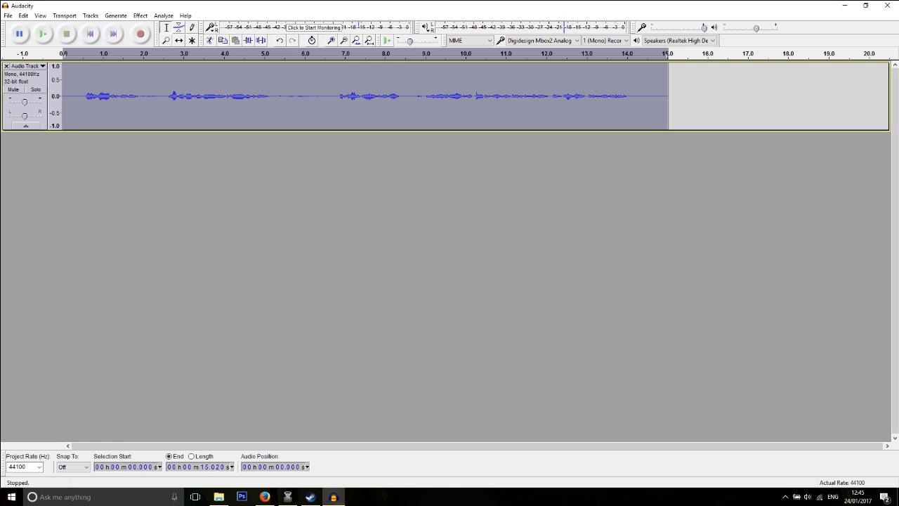
{"action": "key", "text": "ctrl+d"}
{"action": "key", "text": "ctrl+d"}
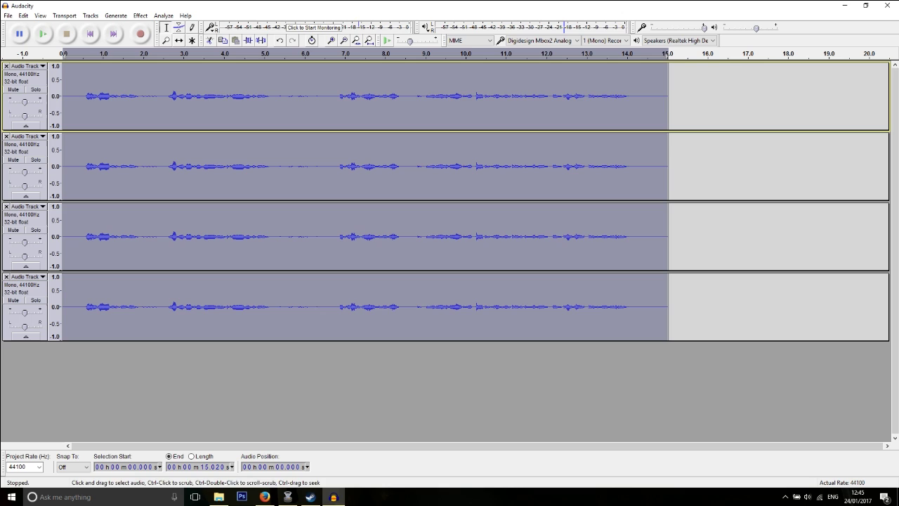
{"action": "key", "text": "ctrl+shift+a"}
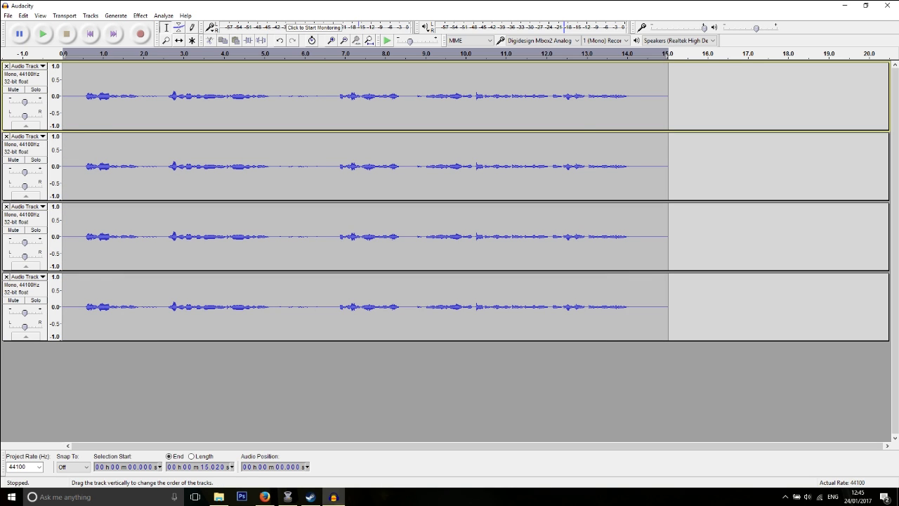
{"action": "left_click", "coordinate": [7, 276]}
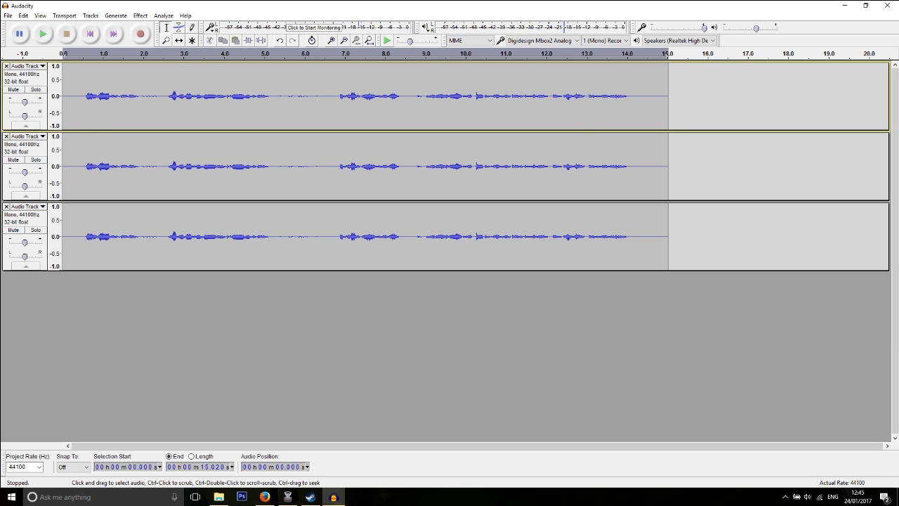
Apply Change Pitch to the entire third track with a percent change of -20
{"action": "left_click", "coordinate": [35, 79]}
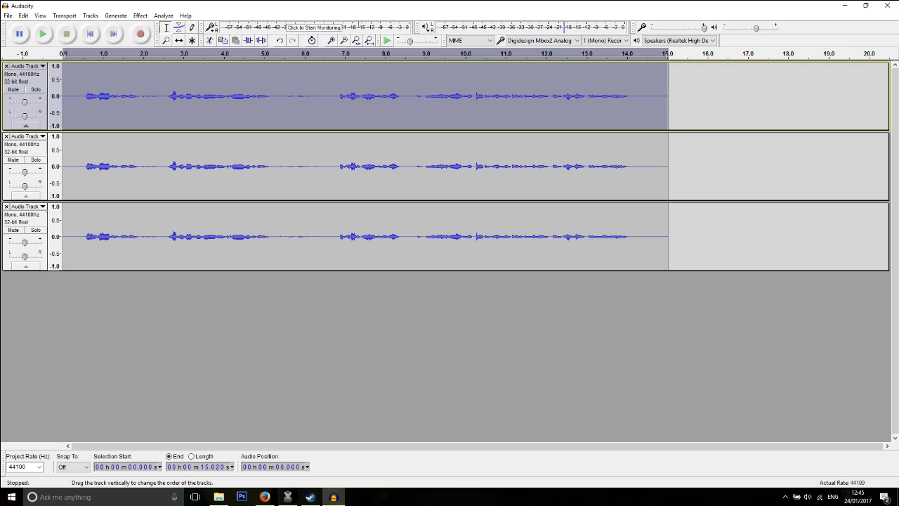
{"action": "left_click", "coordinate": [35, 281]}
{"action": "left_click", "coordinate": [31, 219]}
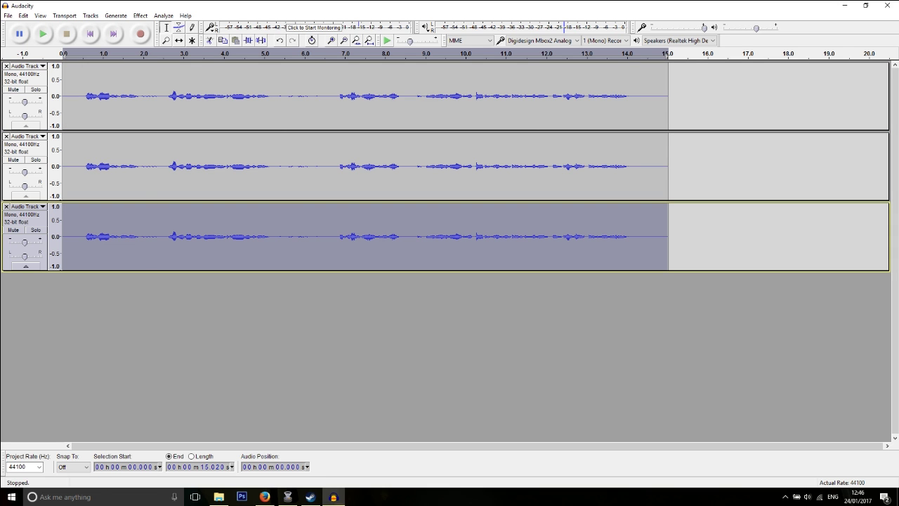
{"action": "left_click", "coordinate": [140, 15]}
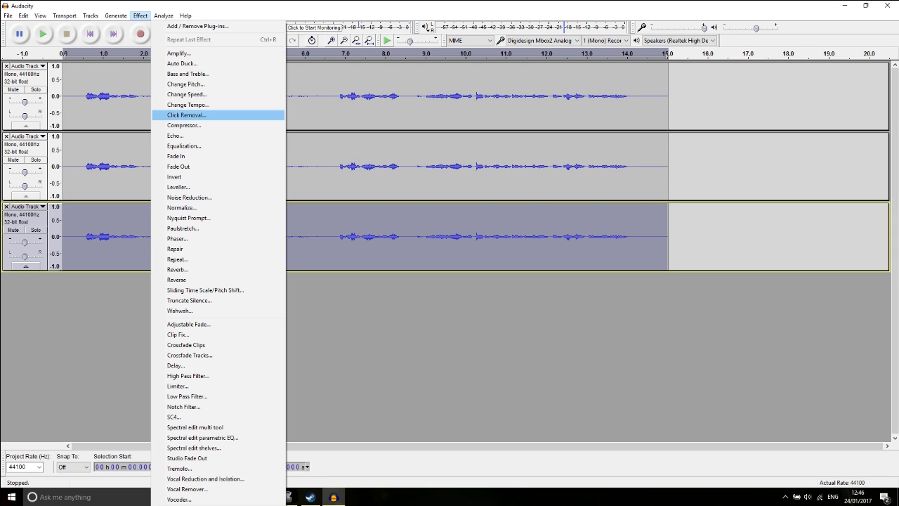
{"action": "left_click", "coordinate": [187, 83]}
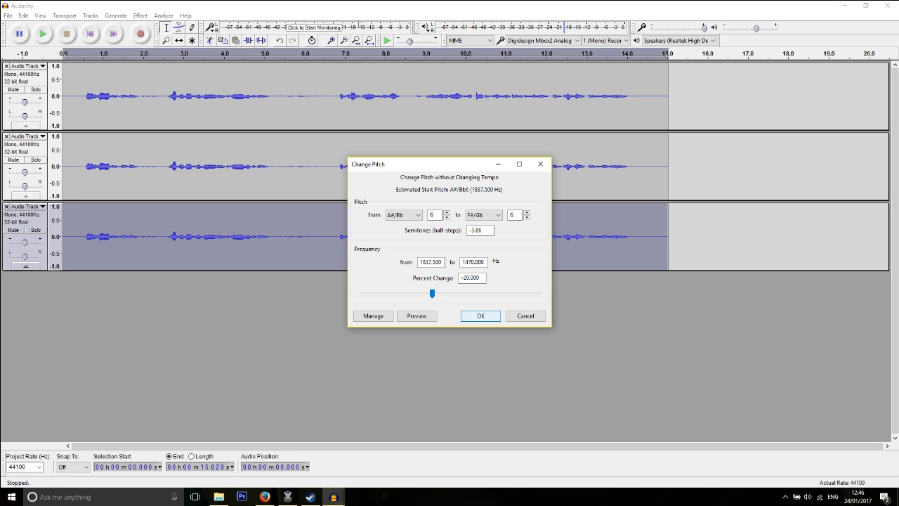
{"action": "key", "text": "Return"}
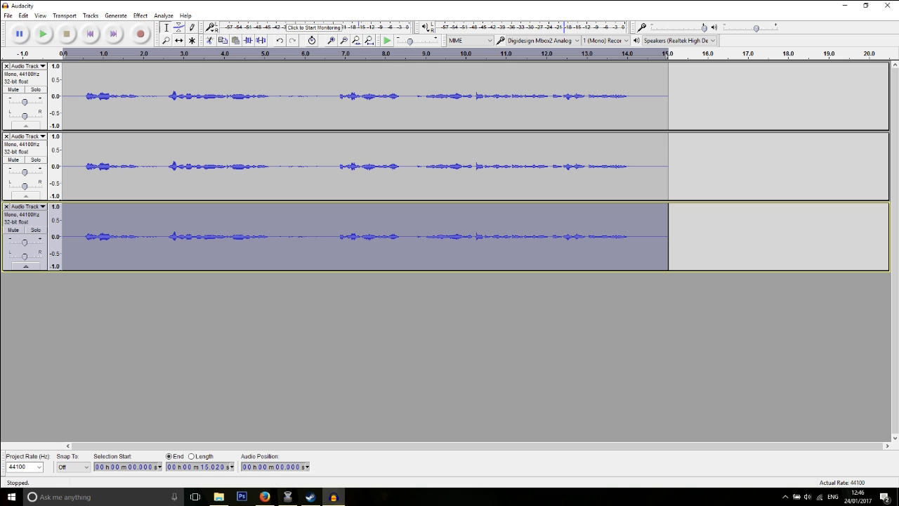
Apply Change Pitch to the entire second track with a percent change of -15
{"action": "left_click", "coordinate": [28, 148]}
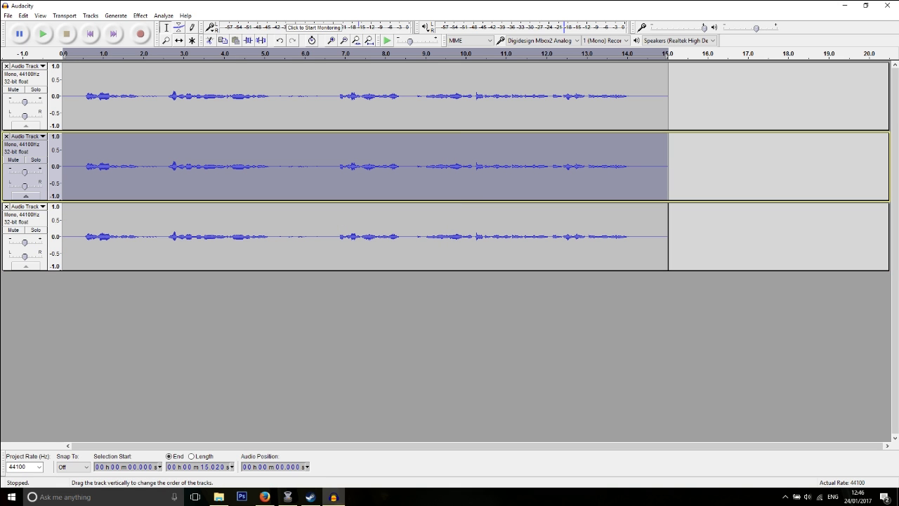
{"action": "left_click", "coordinate": [140, 16]}
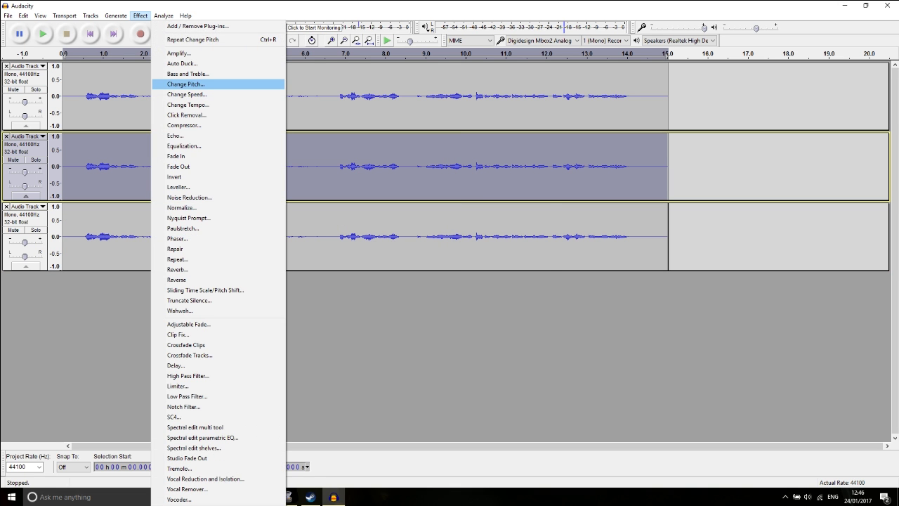
{"action": "left_click", "coordinate": [186, 84]}
{"action": "left_click_drag", "start_coordinate": [480, 277], "coordinate": [466, 277]}
{"action": "type", "text": "5"}
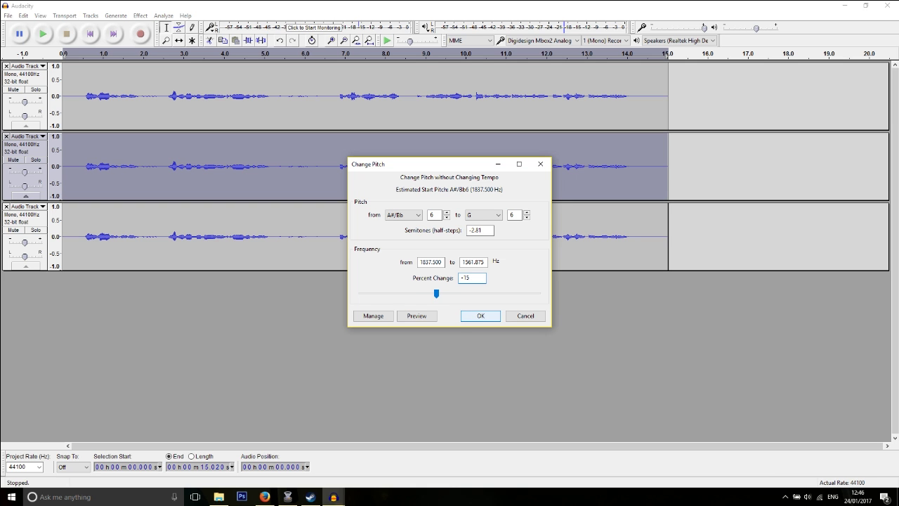
{"action": "key", "text": "Return"}
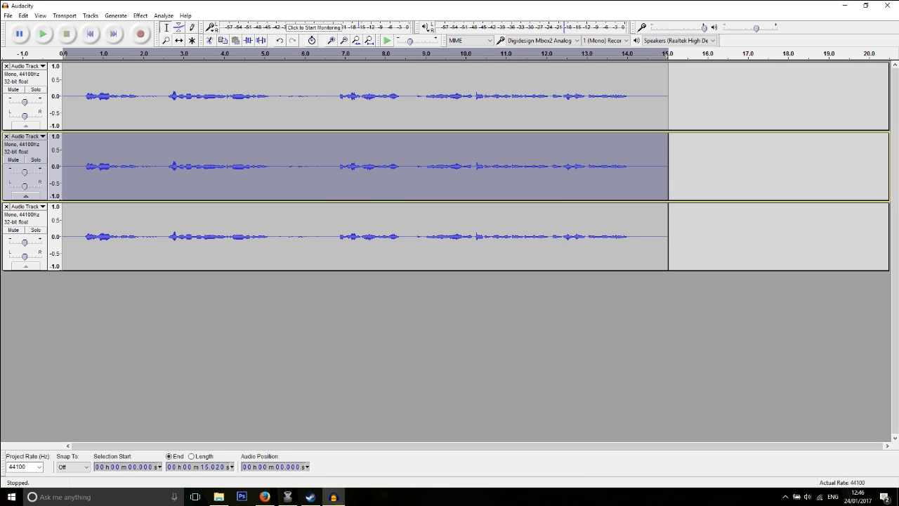
Play the three layered tracks together from about 0.4 s and from about 6.7 s
{"action": "left_click", "coordinate": [80, 166]}
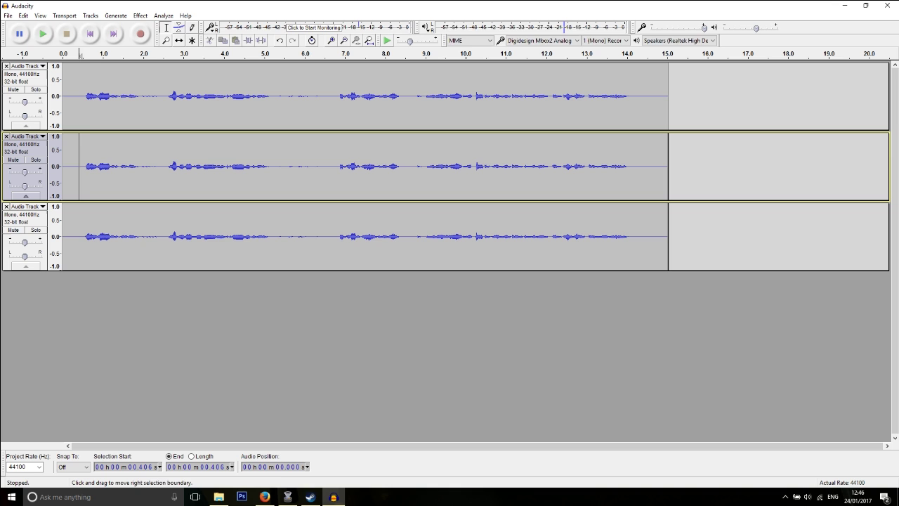
{"action": "key", "text": "space"}
{"action": "key", "text": "space"}
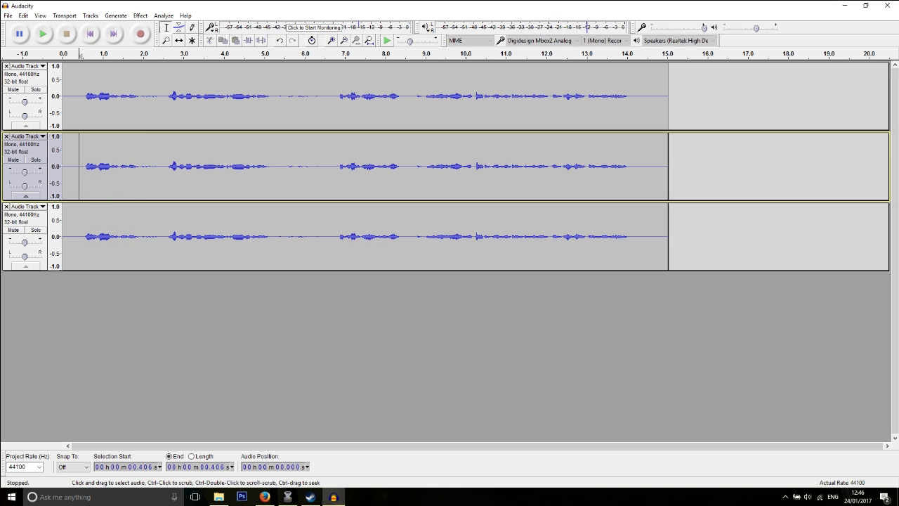
{"action": "left_click", "coordinate": [334, 166]}
{"action": "key", "text": "space"}
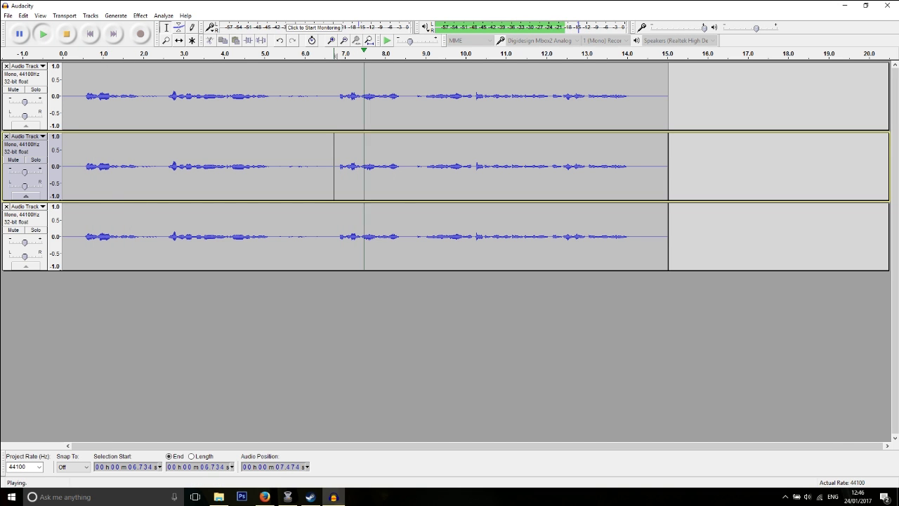
{"action": "key", "text": "space"}
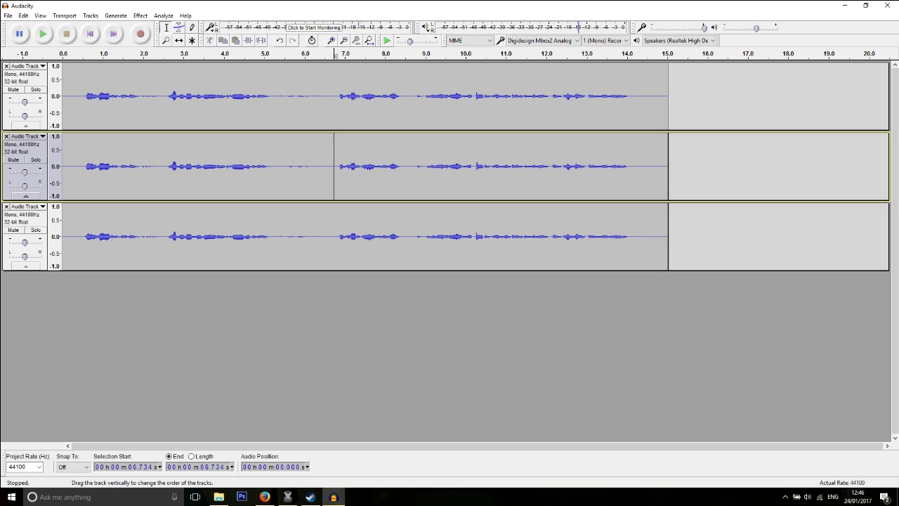
Apply the Phaser effect to the third track using the user preset CABAL_LAYER1
{"action": "left_click", "coordinate": [27, 246]}
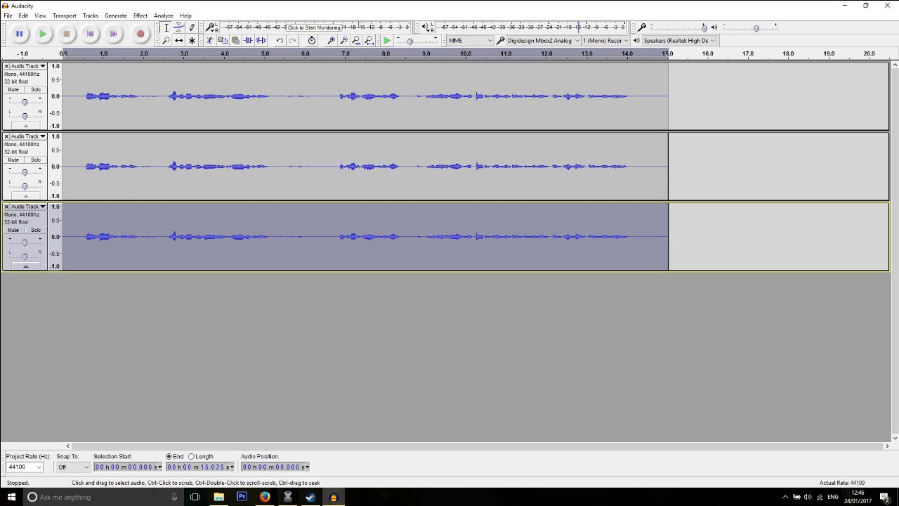
{"action": "left_click", "coordinate": [141, 15]}
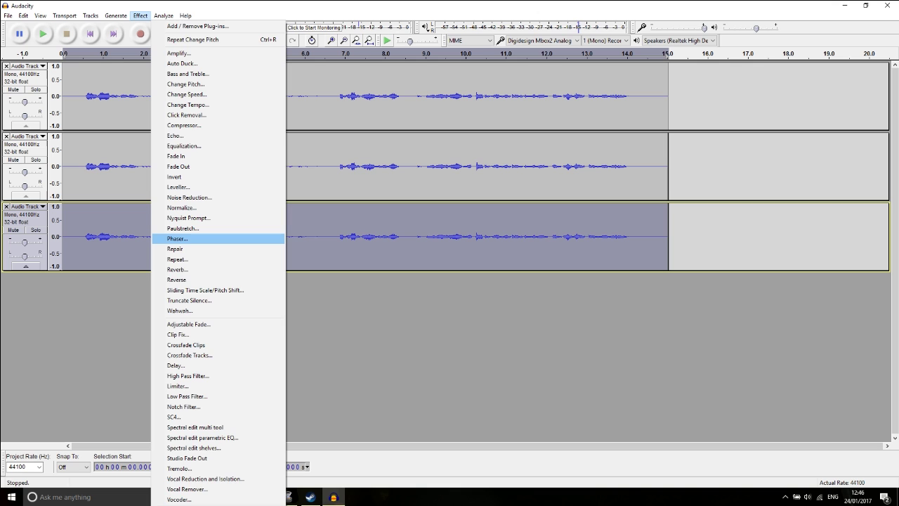
{"action": "key", "text": "Return"}
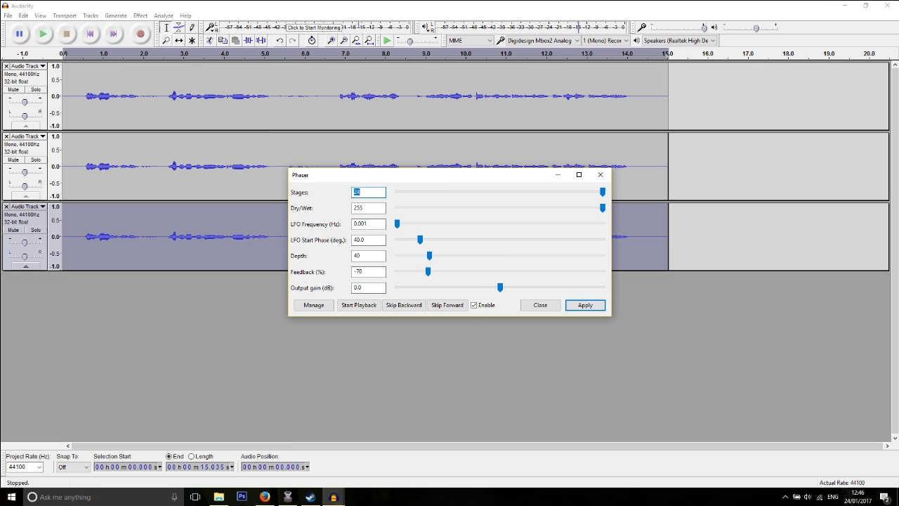
{"action": "left_click", "coordinate": [313, 305]}
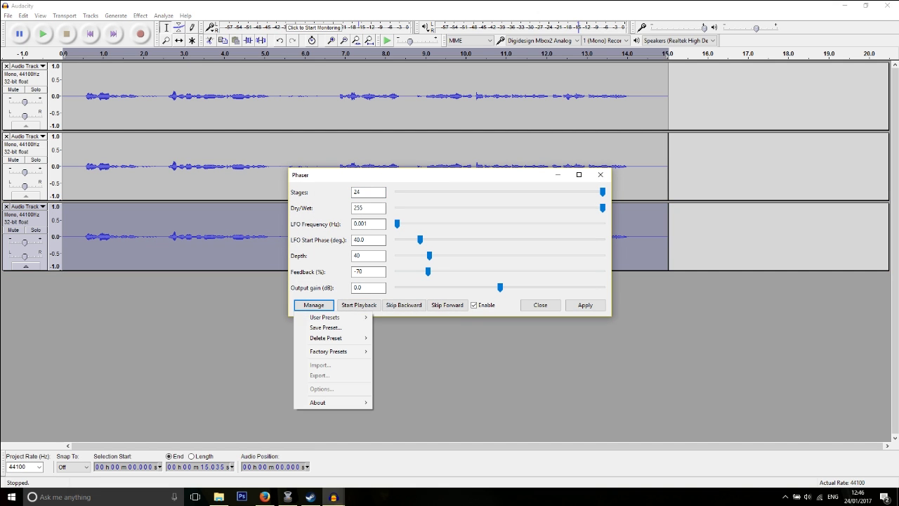
{"action": "mouse_move", "coordinate": [330, 317]}
{"action": "left_click", "coordinate": [404, 327]}
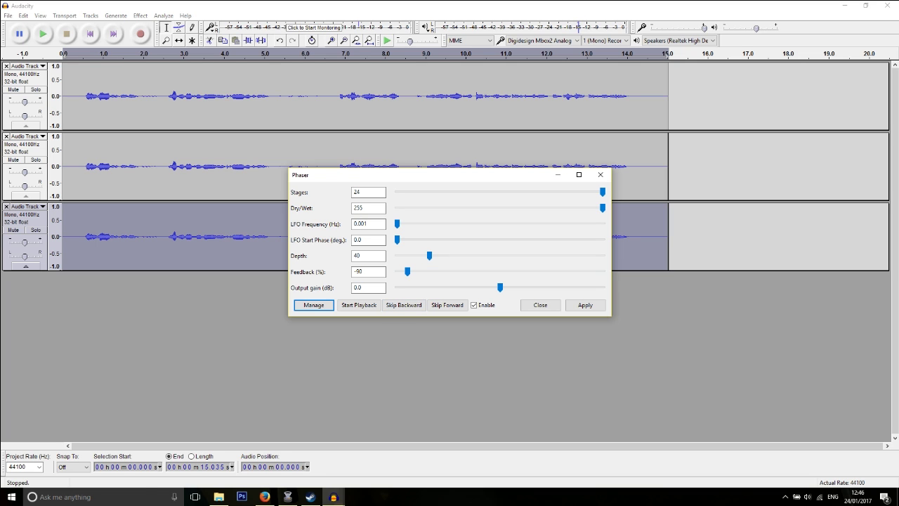
{"action": "left_click", "coordinate": [602, 208]}
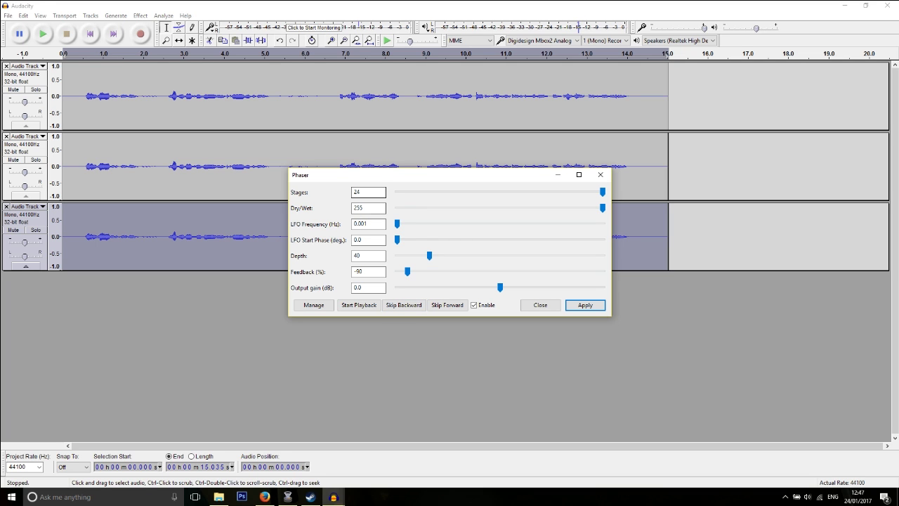
{"action": "left_click", "coordinate": [368, 208]}
{"action": "left_click", "coordinate": [397, 223]}
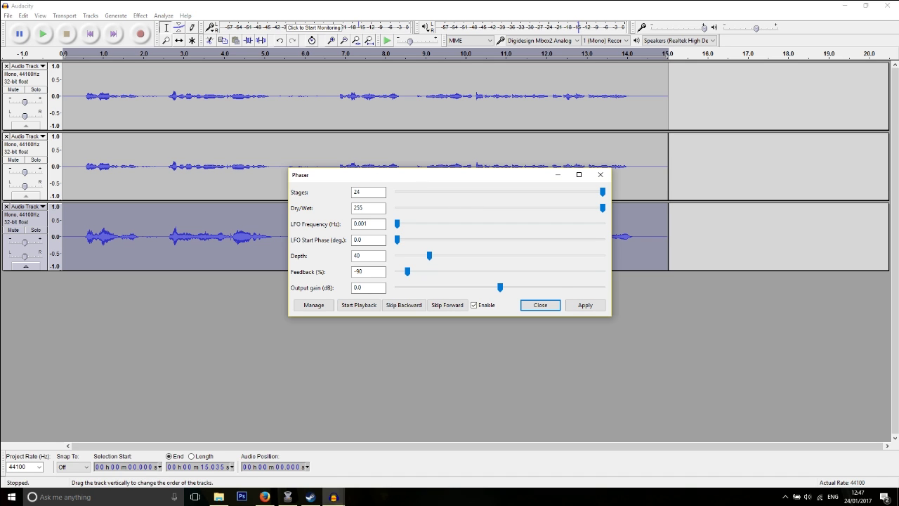
Apply the Phaser effect to the second track using the user preset CABAL_2, and close the effect dialog
{"action": "left_click", "coordinate": [25, 148]}
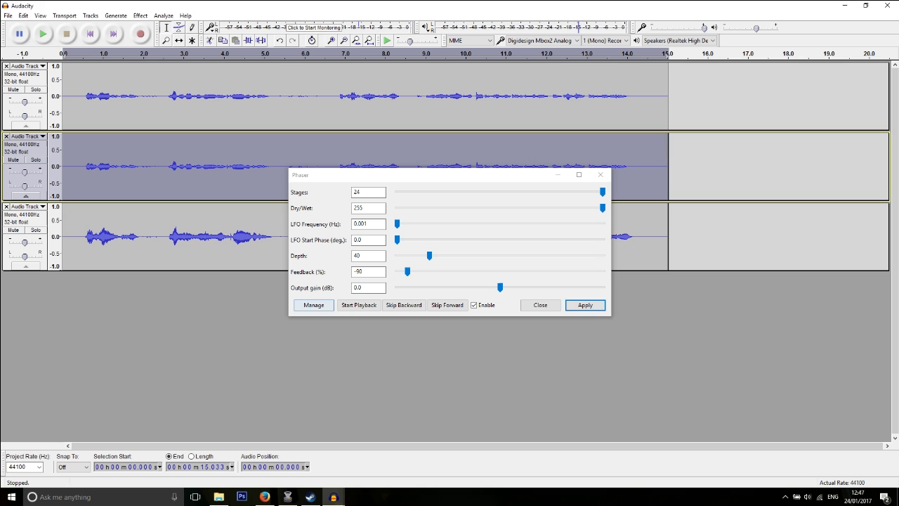
{"action": "left_click", "coordinate": [313, 305]}
{"action": "mouse_move", "coordinate": [330, 316]}
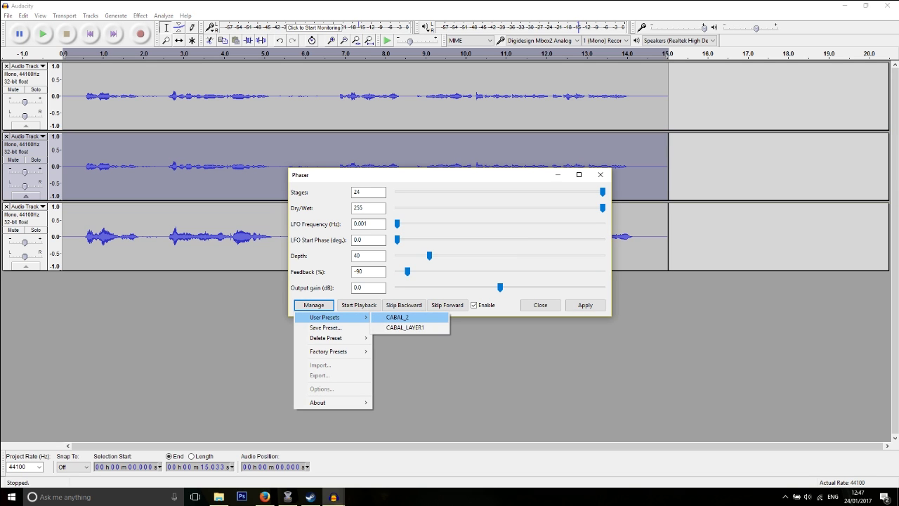
{"action": "left_click", "coordinate": [404, 316]}
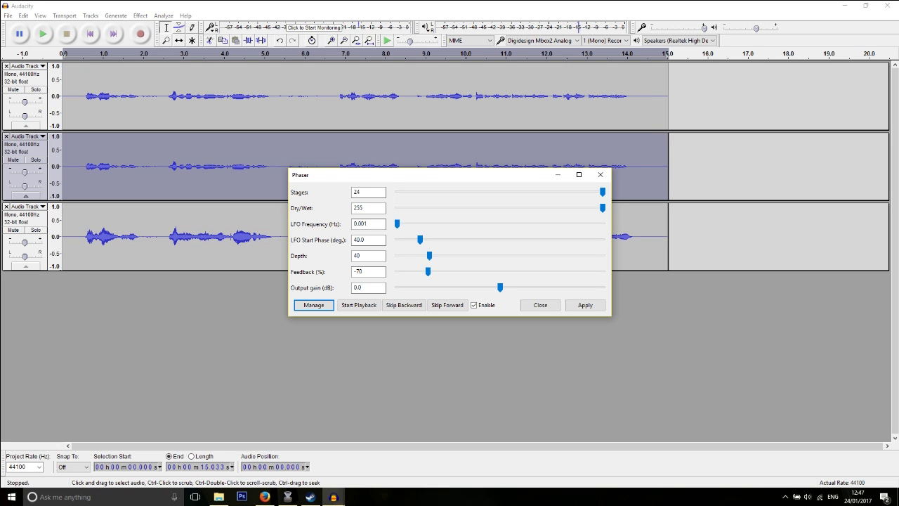
{"action": "left_click", "coordinate": [585, 305]}
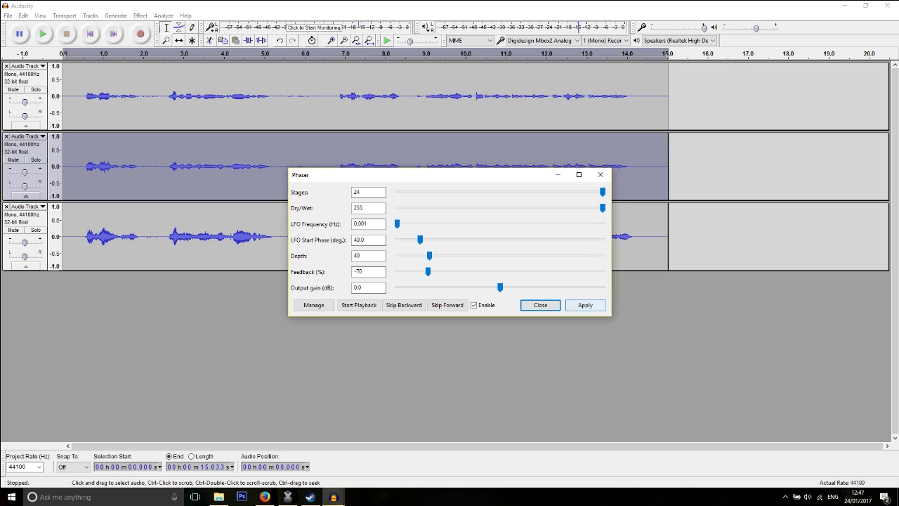
{"action": "left_click", "coordinate": [600, 174]}
{"action": "left_click", "coordinate": [600, 174]}
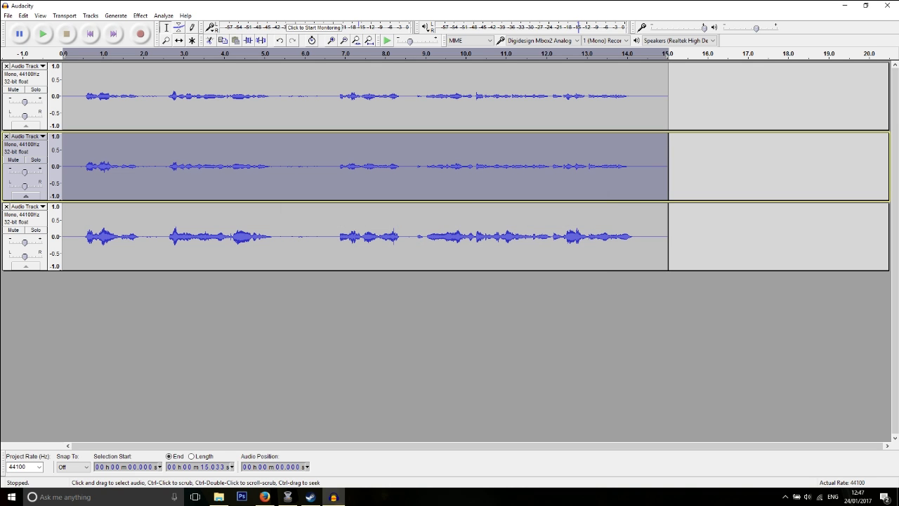
Play the three layered tracks together from about 0.36 s to hear the phaser effects combined
{"action": "left_click", "coordinate": [77, 165]}
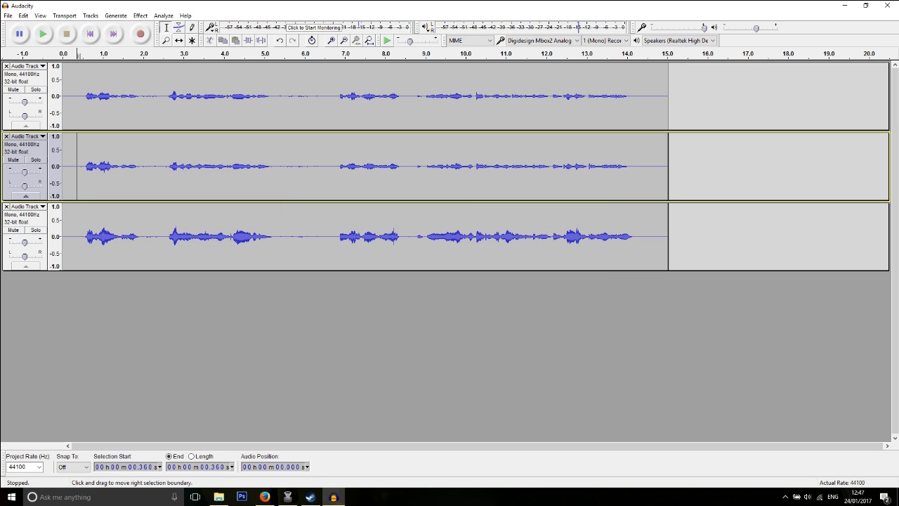
{"action": "key", "text": "space"}
Apply Equalization to all three tracks, shaping the curve to about 4.5 dB below 100 Hz, 3 dB near 6 kHz and 10 dB near 18 kHz
{"action": "left_click", "coordinate": [74, 96]}
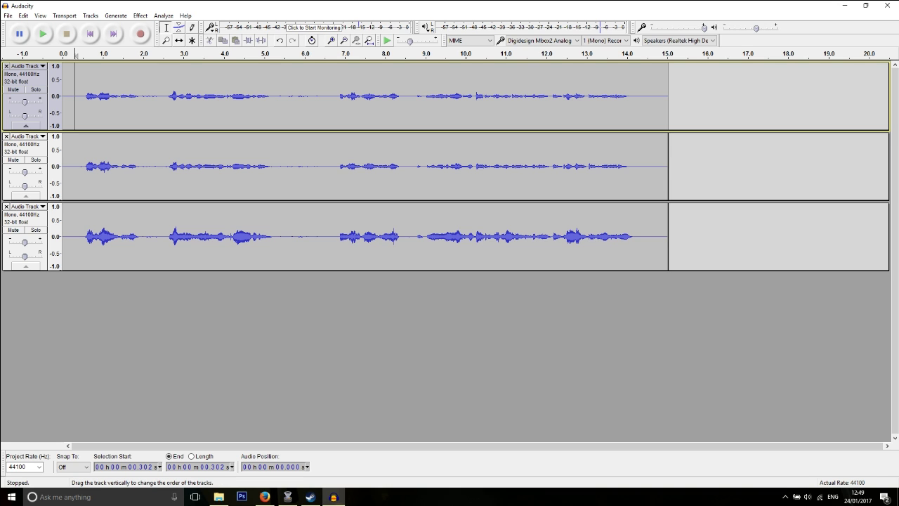
{"action": "left_click", "coordinate": [24, 148], "text": "shift"}
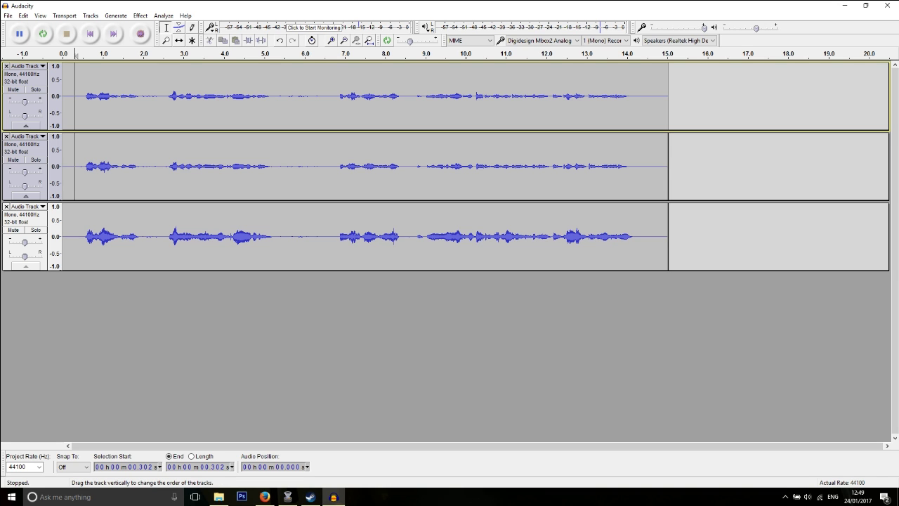
{"action": "left_click", "coordinate": [25, 221], "text": "shift"}
{"action": "left_click", "coordinate": [140, 16]}
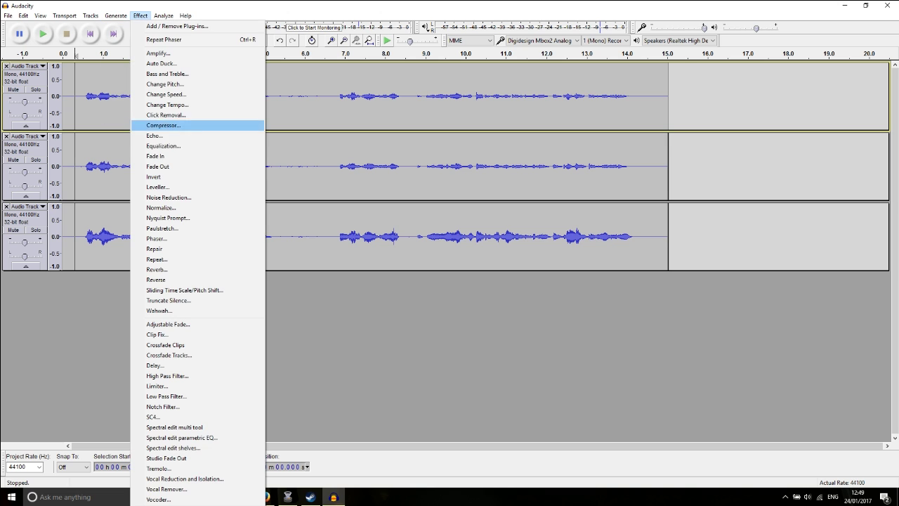
{"action": "left_click", "coordinate": [163, 146]}
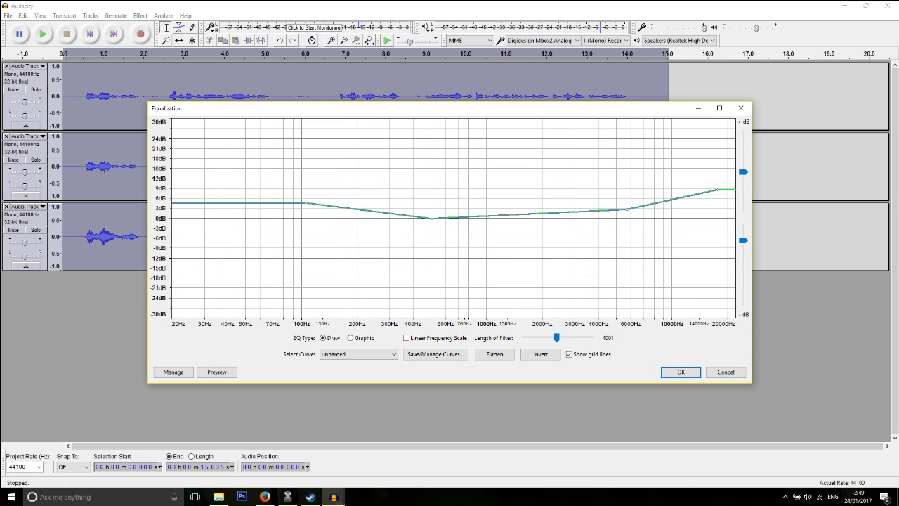
{"action": "left_click_drag", "start_coordinate": [717, 189], "coordinate": [719, 185]}
{"action": "left_click_drag", "start_coordinate": [627, 209], "coordinate": [626, 208]}
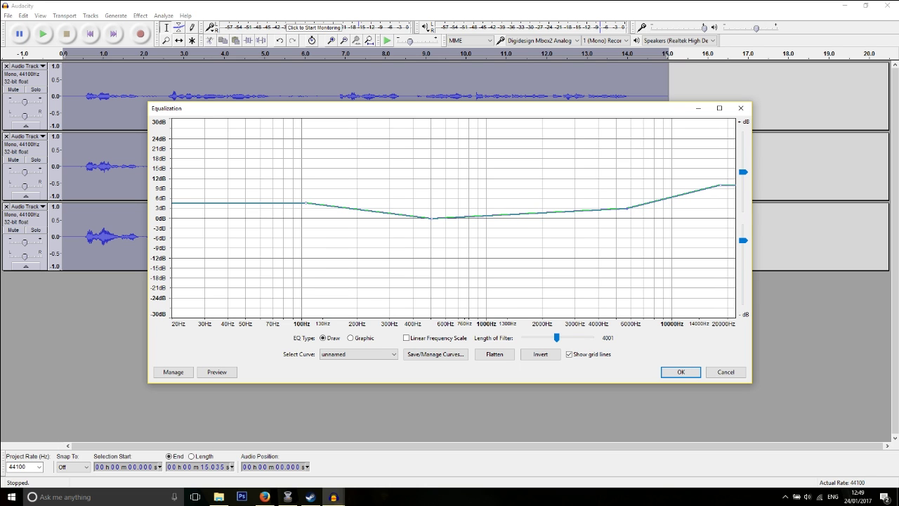
{"action": "left_click_drag", "start_coordinate": [305, 202], "coordinate": [304, 204]}
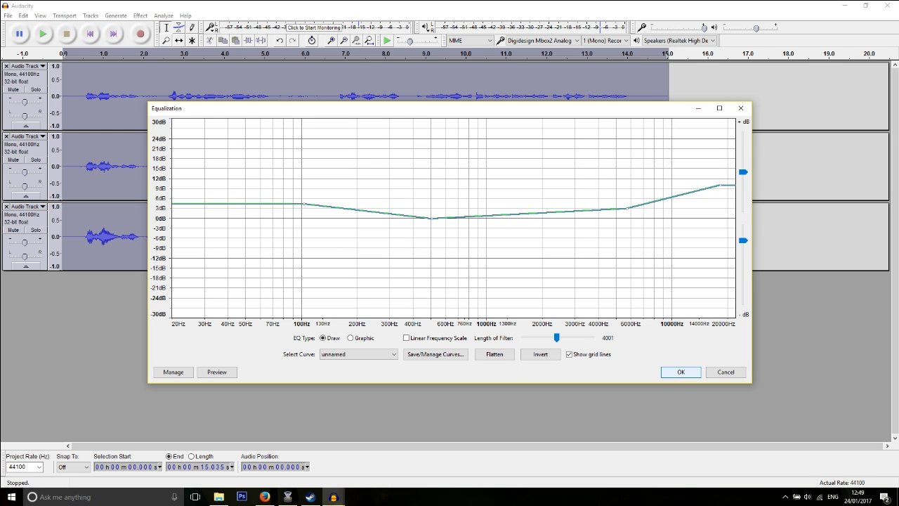
{"action": "left_click", "coordinate": [681, 371]}
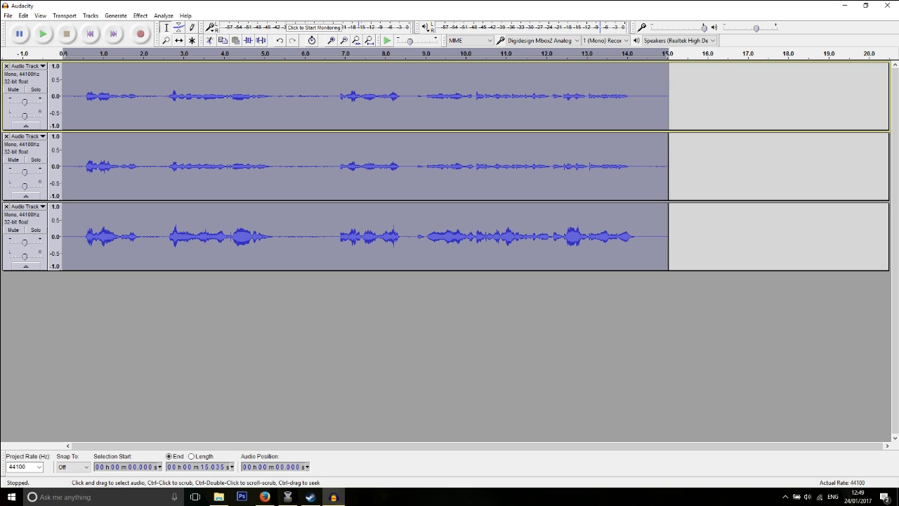
Play the layered tracks from about 0.5 s, and place the playback cursor at about 0.29 s
{"action": "left_click", "coordinate": [83, 166]}
{"action": "key", "text": "space"}
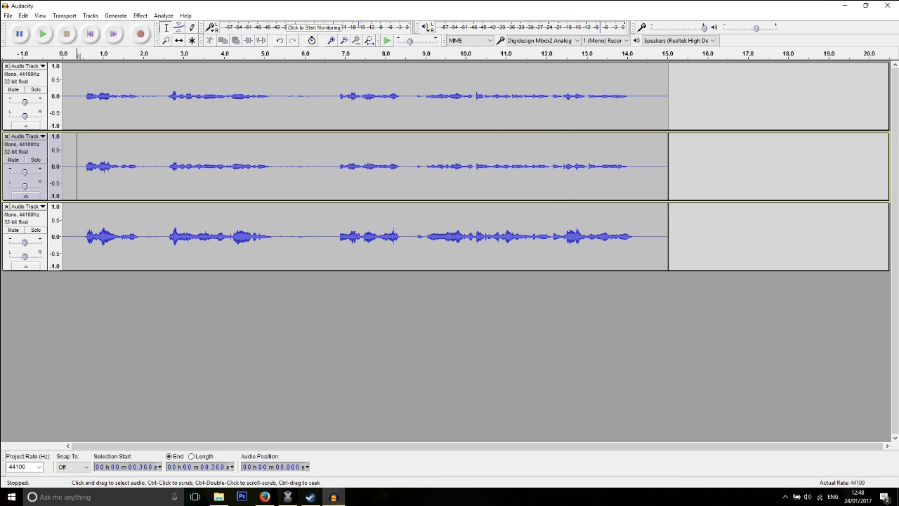
{"action": "left_click", "coordinate": [73, 167]}
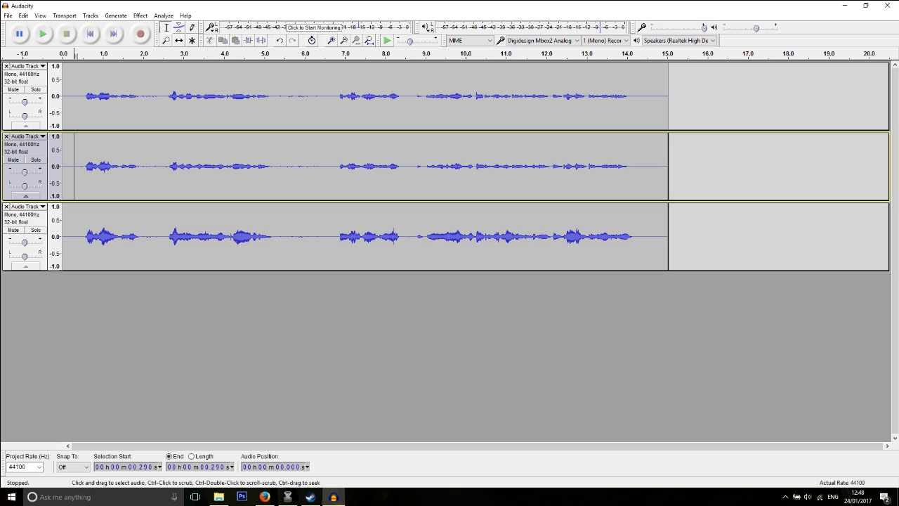